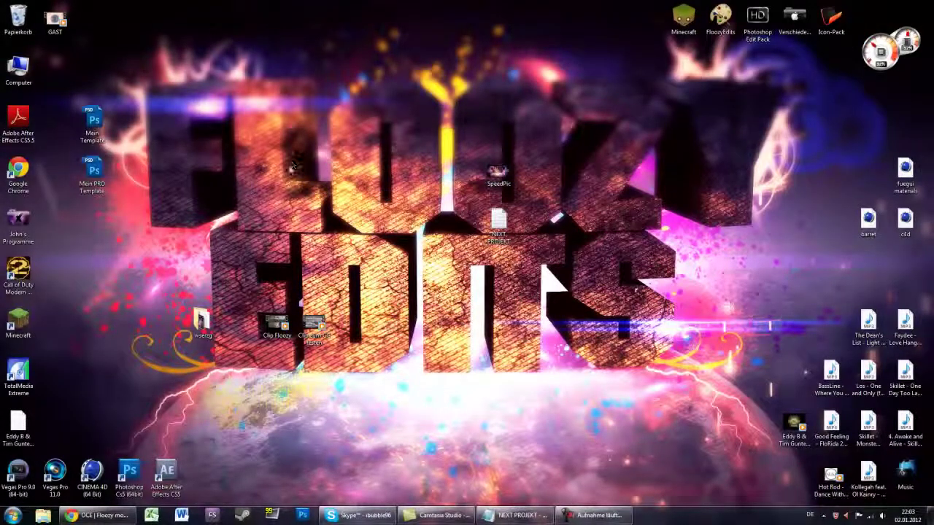
Bring back the YouTube video page and preview it, skipping ahead to the gameplay at 0:14.
left_click(97, 515)
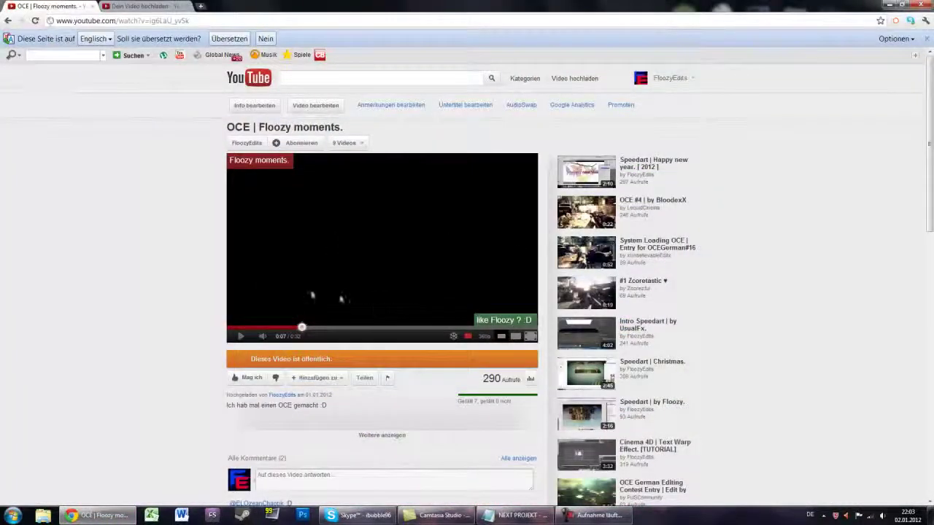
left_click(241, 337)
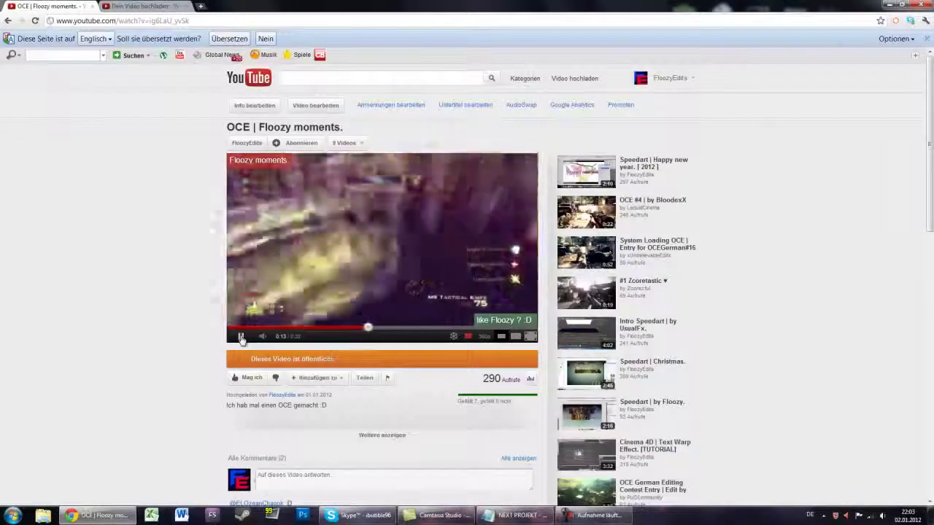
left_click(241, 339)
left_click(290, 328)
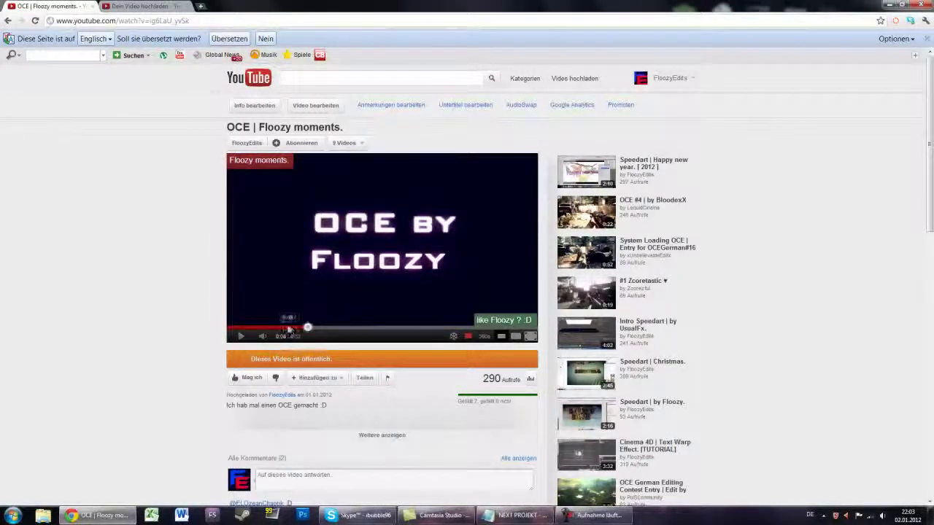
left_click_drag(308, 330, 354, 329)
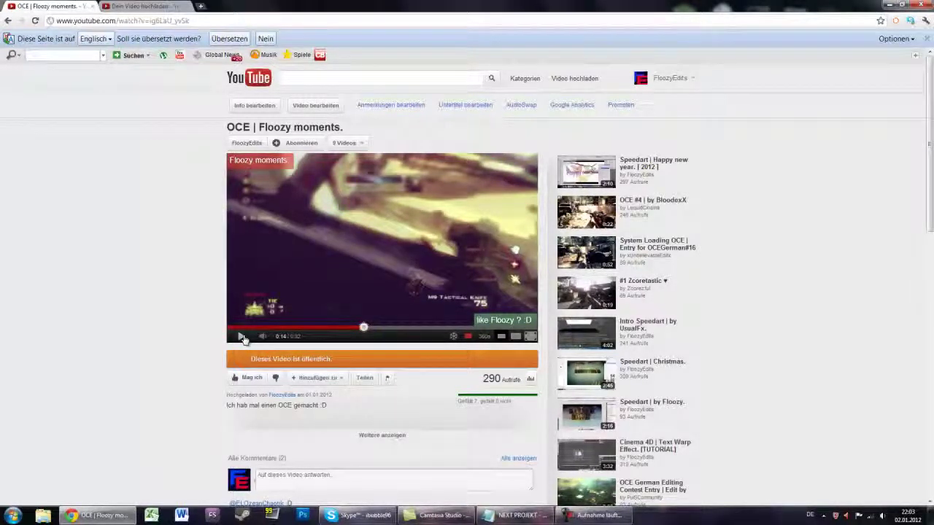
left_click(241, 337)
left_click(241, 338)
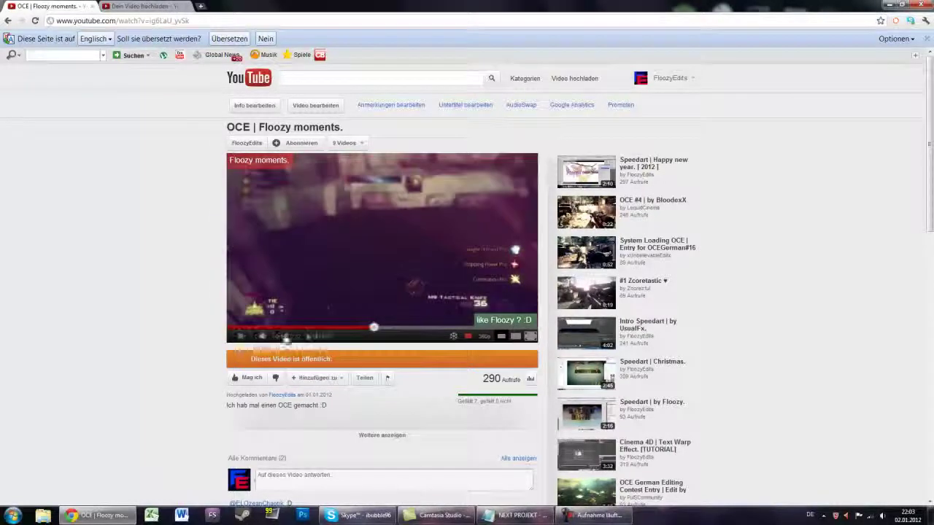
Review the OCE by Floozy intro title, playing from 0:08 and pausing at 0:11.
left_click(307, 328)
left_click(287, 330)
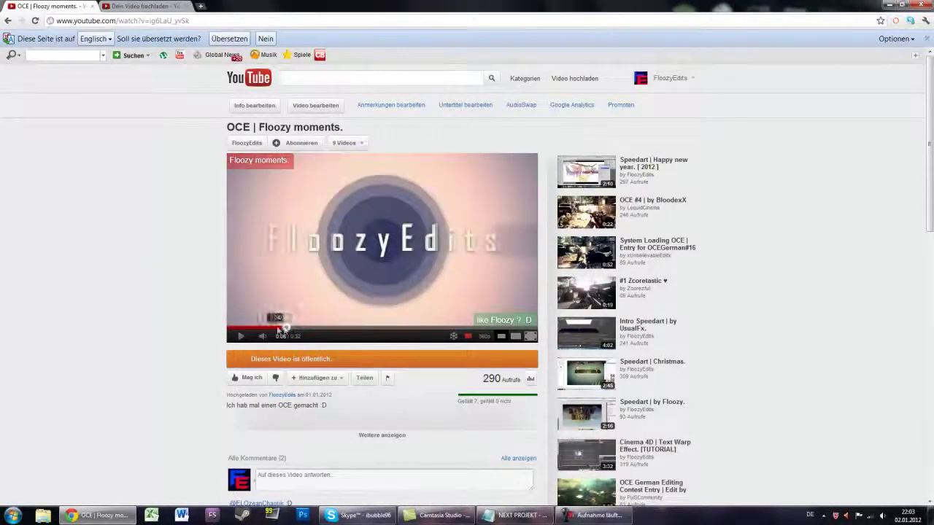
left_click(302, 328)
left_click(243, 337)
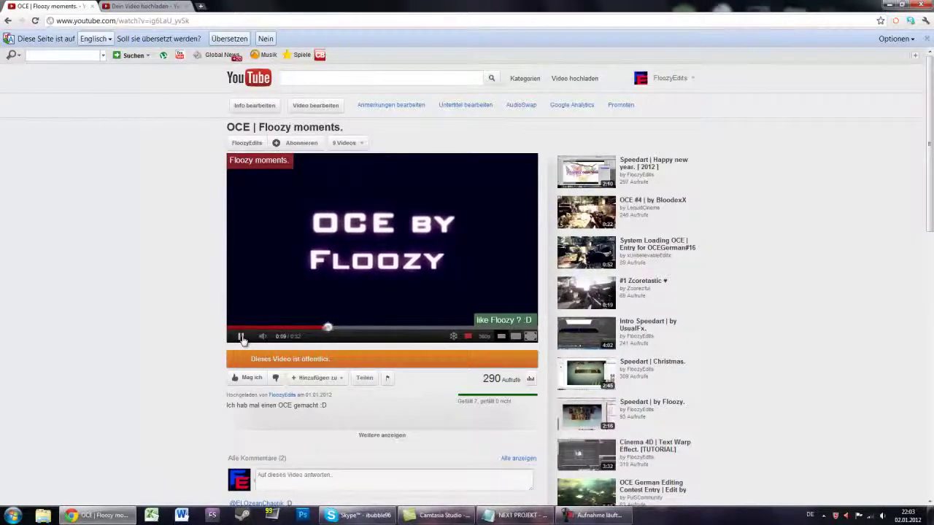
left_click(242, 339)
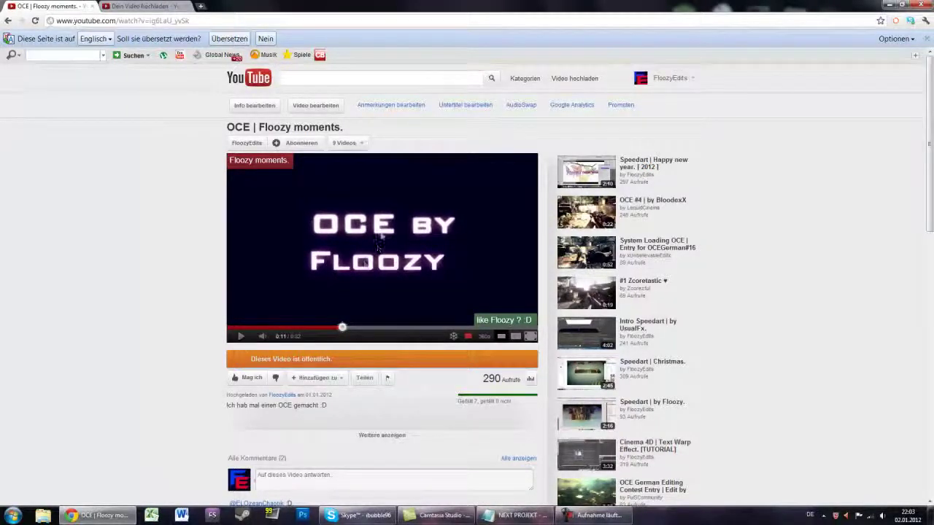
Launch Vegas Pro 9 from its desktop icon, then minimize and restore its window.
left_click(890, 3)
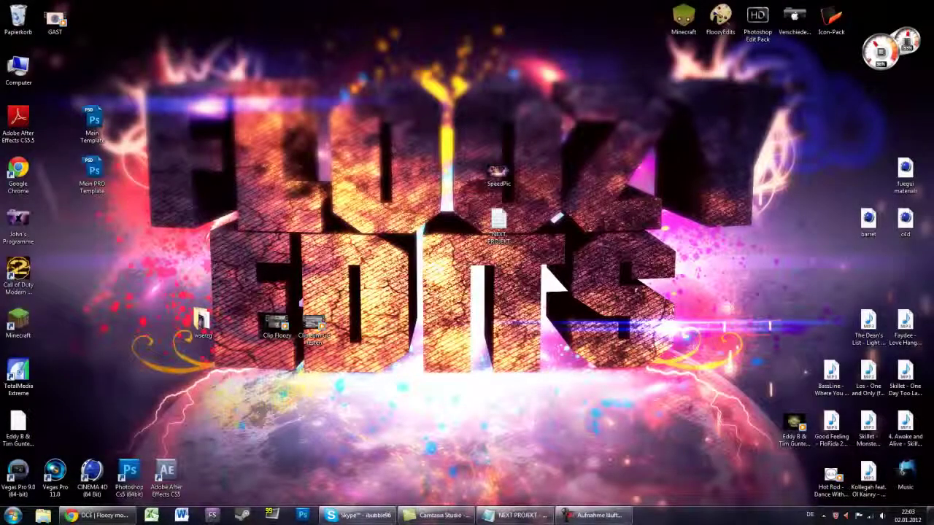
double_click(33, 493)
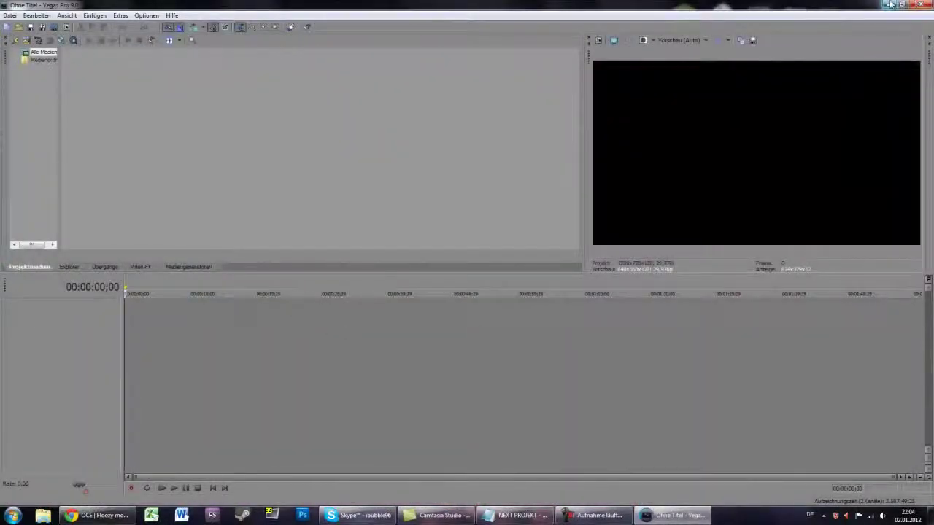
left_click(891, 4)
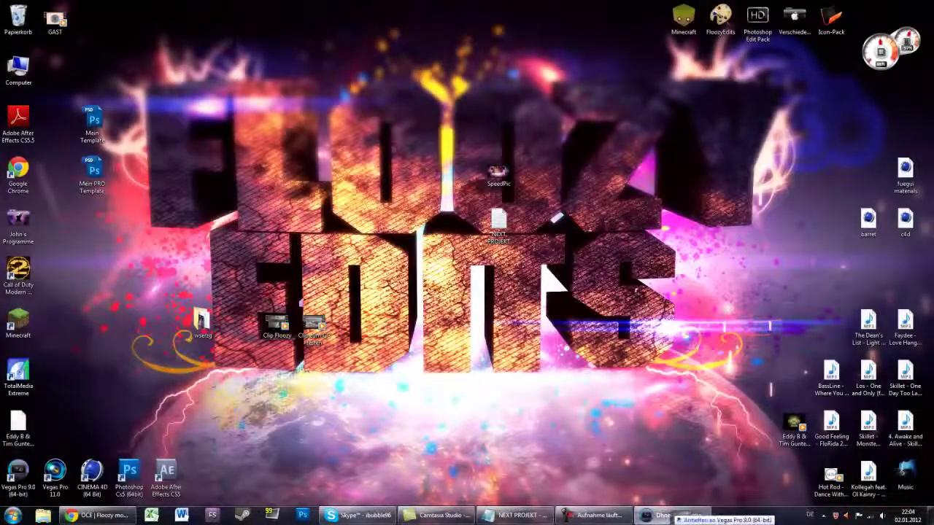
left_click(675, 516)
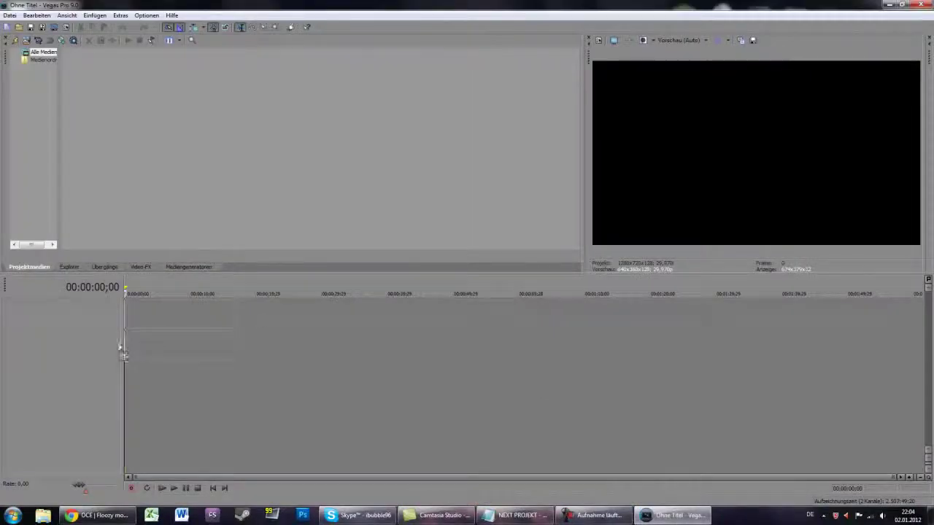
Add Clip Floozy.wmv to the timeline and delete its audio track.
left_click_drag(144, 354, 142, 350)
right_click(261, 348)
left_click(285, 385)
Drag the Hold On Me MP3 from the desktop onto a new audio track.
left_click(892, 6)
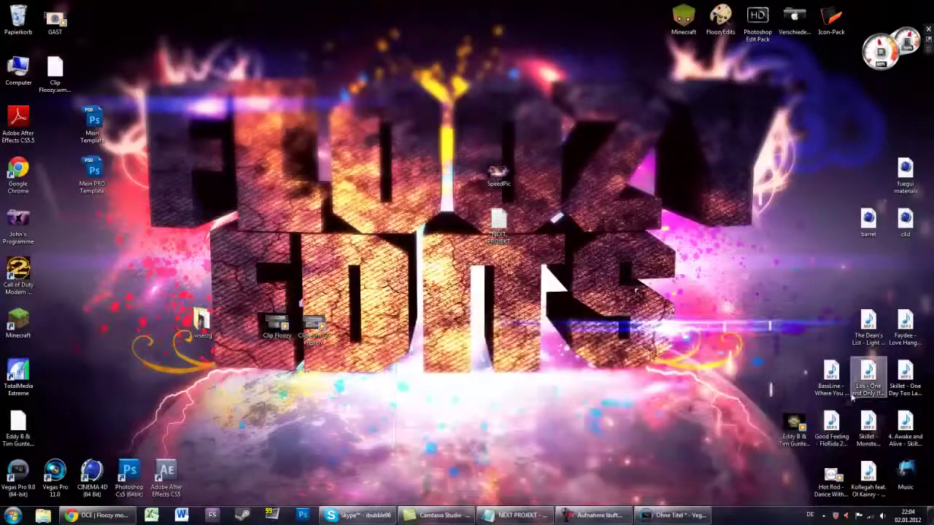
left_click_drag(831, 426, 705, 494)
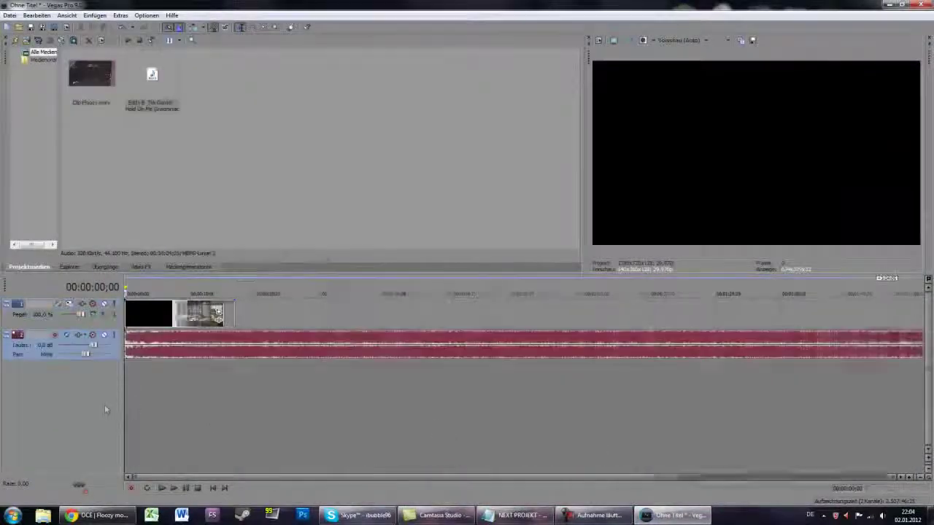
left_click_drag(705, 493, 131, 346)
left_click(138, 315)
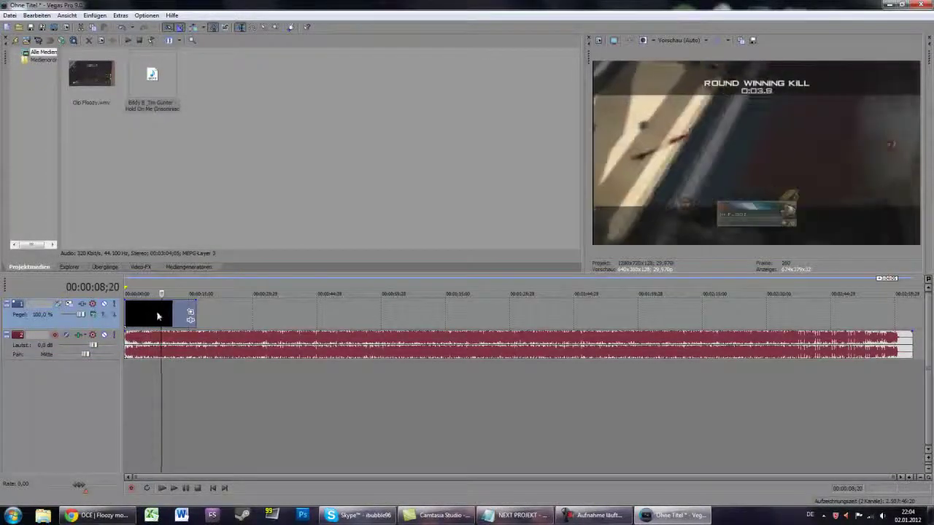
Split the clip at 8;17, delete the black opening, and align the music with the clip start.
left_click(158, 314)
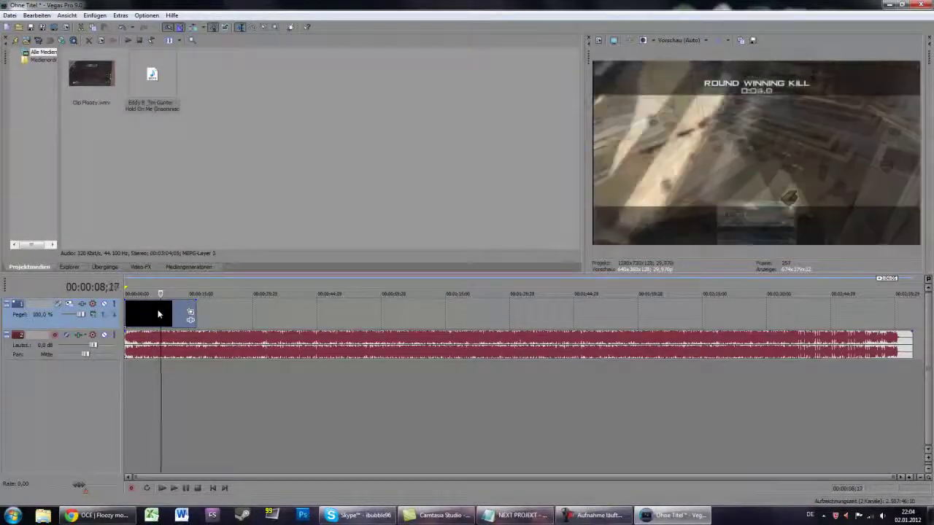
key("s")
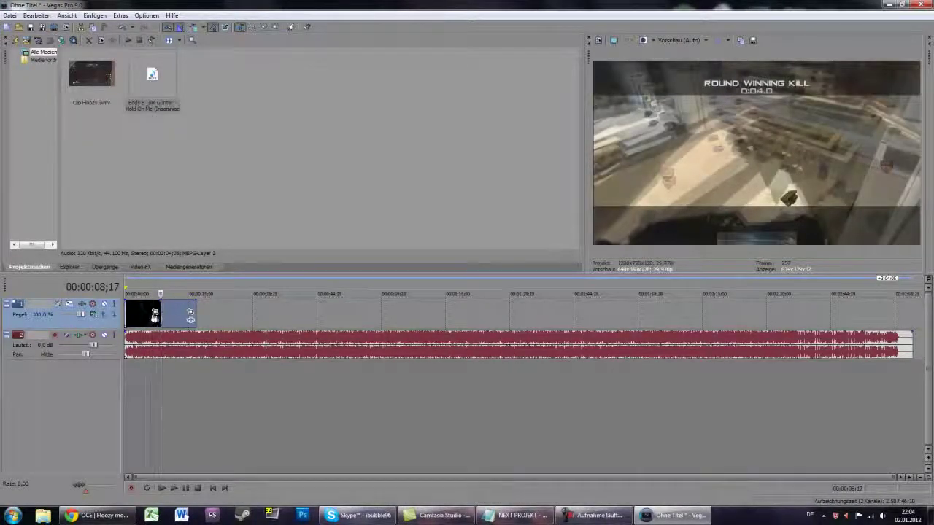
left_click(151, 315)
key("Delete")
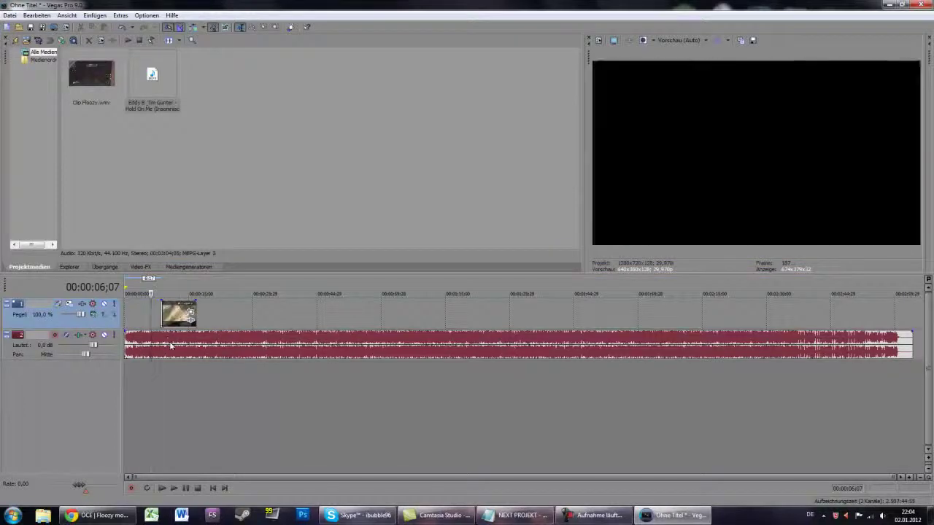
left_click_drag(170, 347, 204, 343)
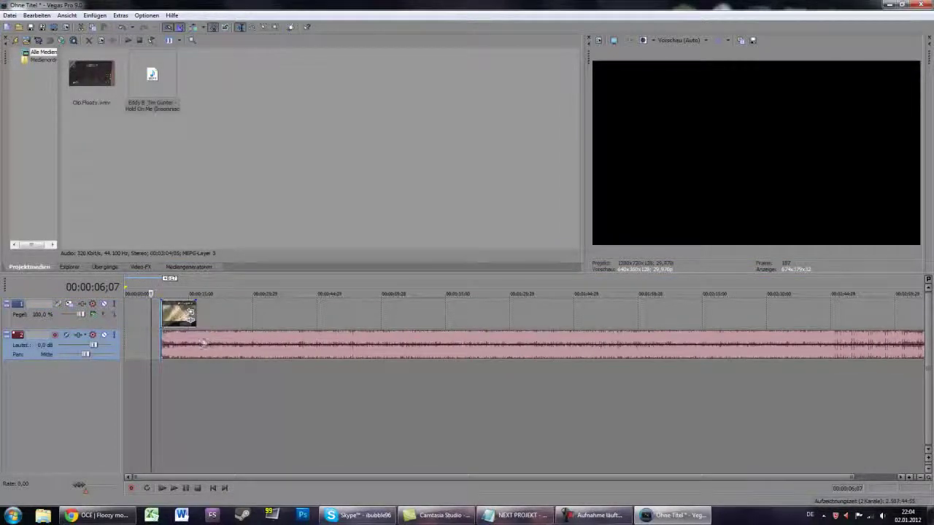
Step the playhead frame by frame to 13;00 and create a time selection on the timeline.
left_click(184, 315)
key("Left")
key("Left")
key("Left")
key("Left")
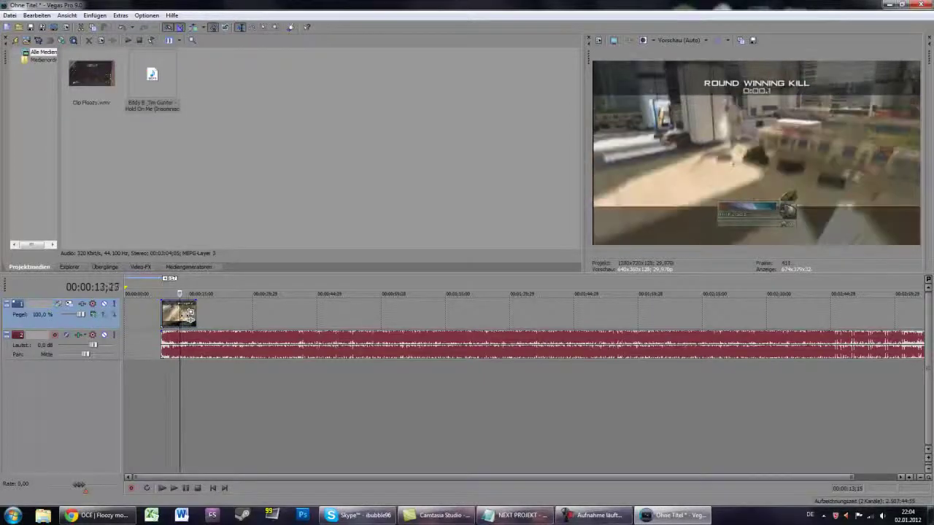
key("Left")
key("Left")
key("Left")
key("Left")
key("Right")
key("Right")
key("Right")
key("Right")
key("Right")
key("Right")
key("Right")
key("Right")
key("Right")
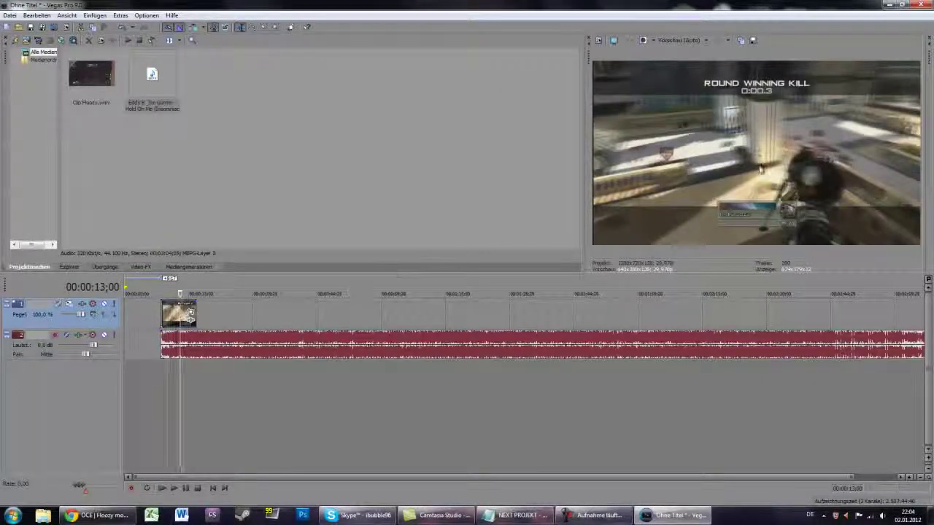
key("Left")
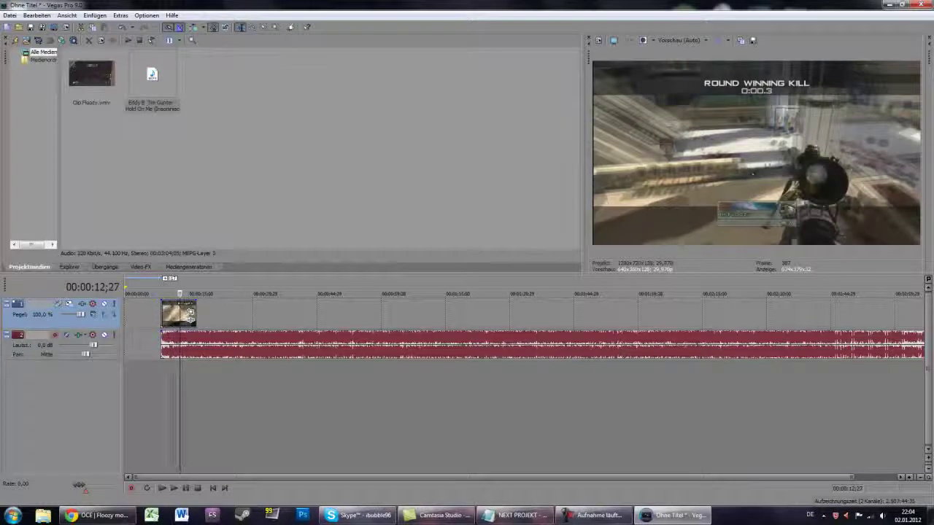
key("Right")
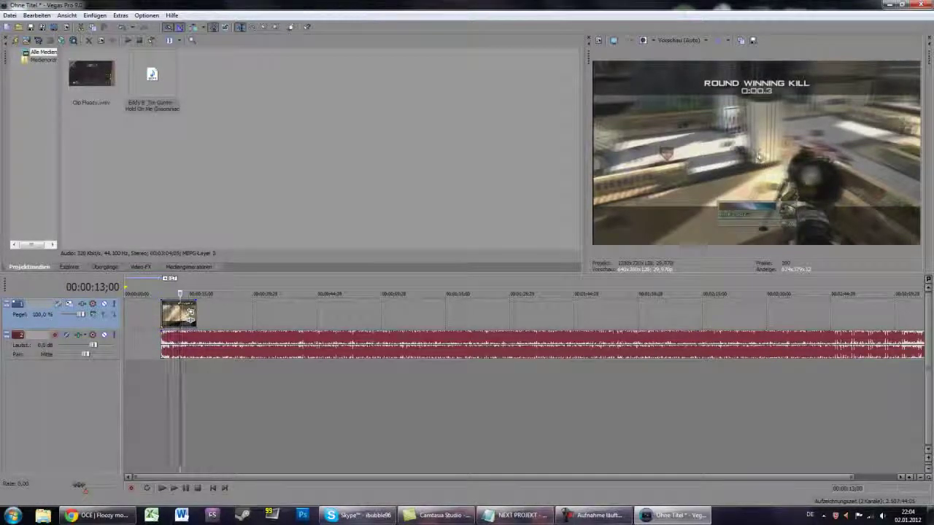
key("Left")
key("Right")
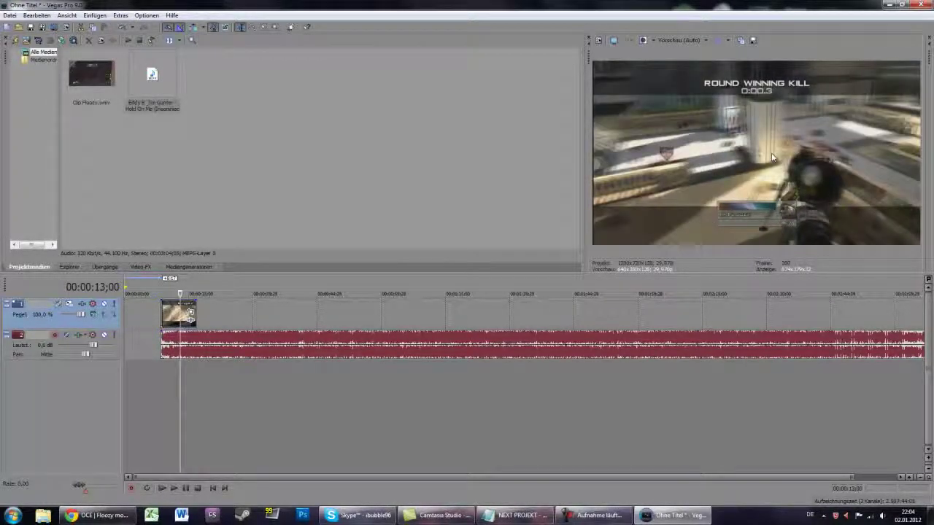
double_click(208, 291)
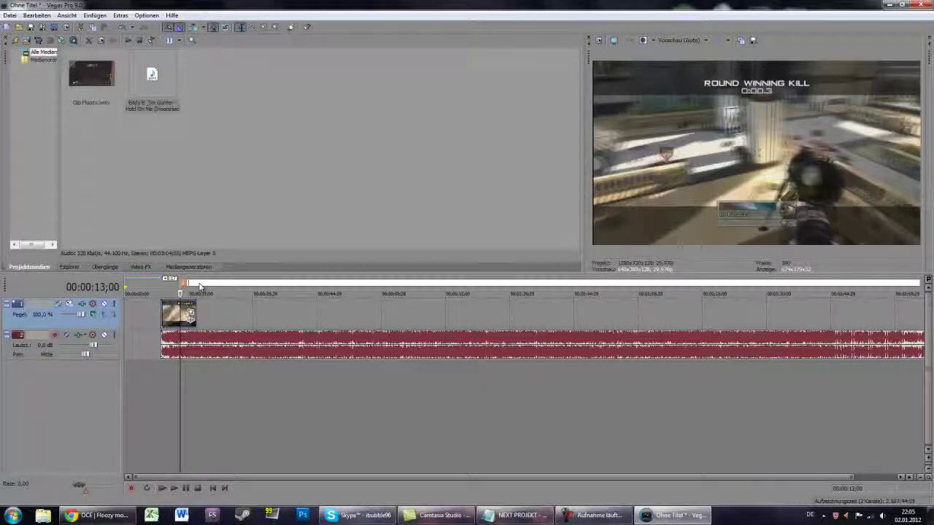
Name the marker 'Marker' and preview playback around it.
type("Marker")
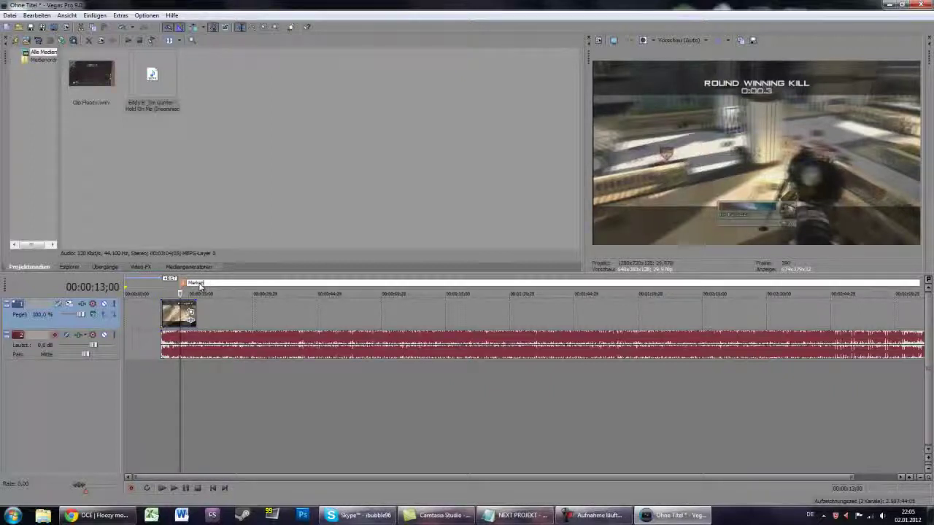
key("Return")
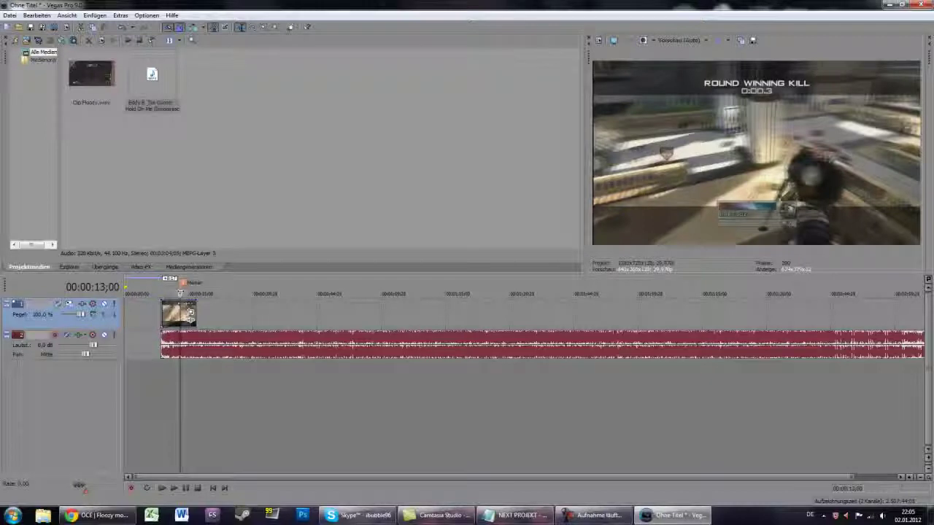
left_click(177, 363)
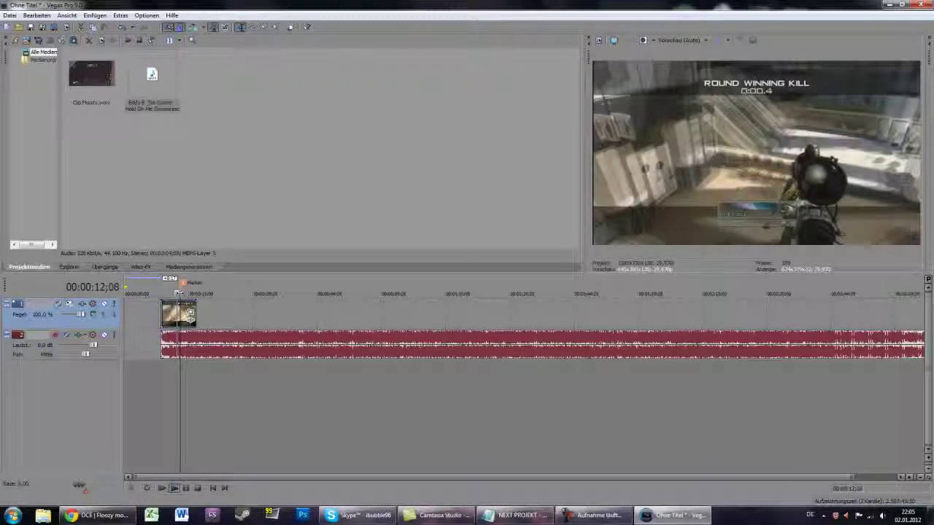
left_click(160, 392)
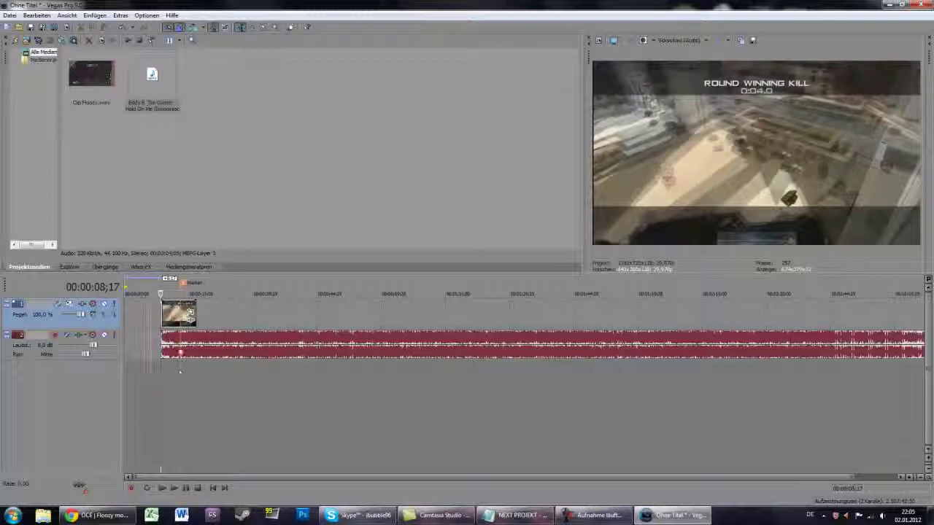
Split the music event at 00:00:13;00 and drag its opening piece onto a new third track.
left_click(182, 351)
left_click(180, 350)
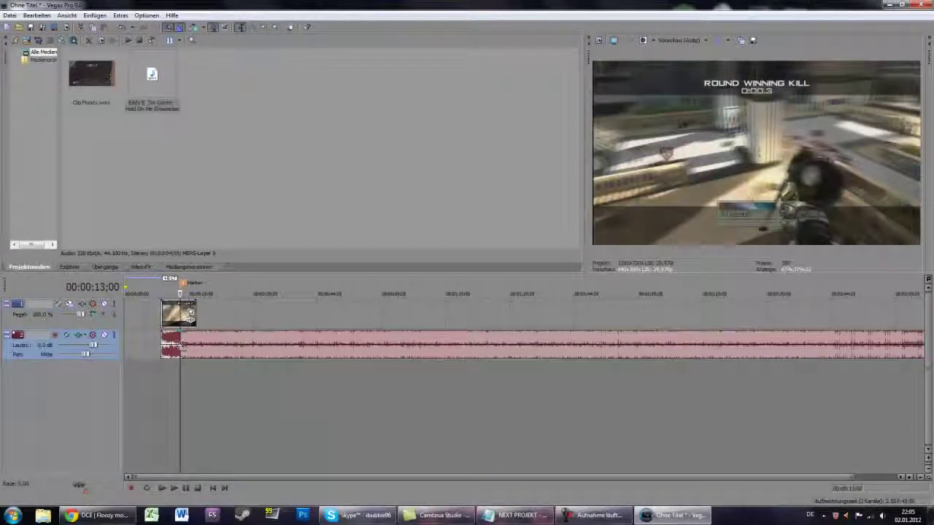
key("s")
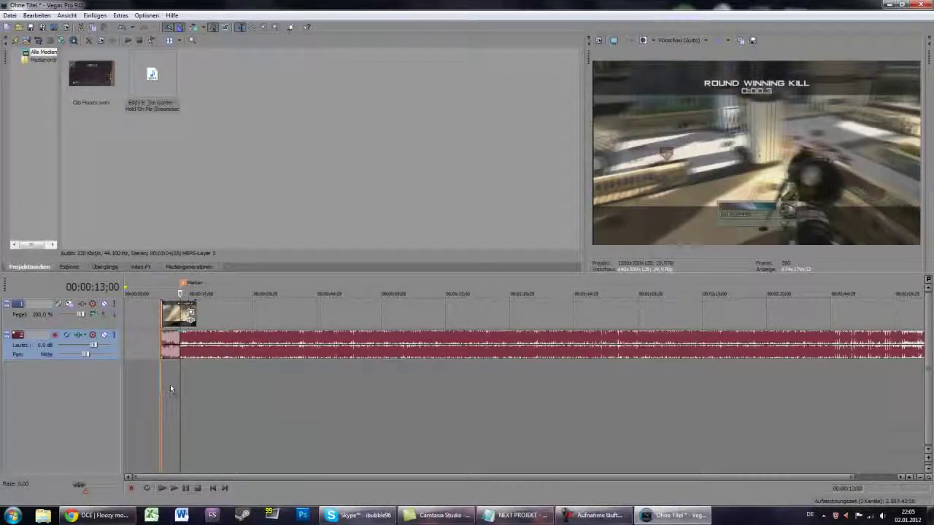
left_click_drag(172, 350, 172, 376)
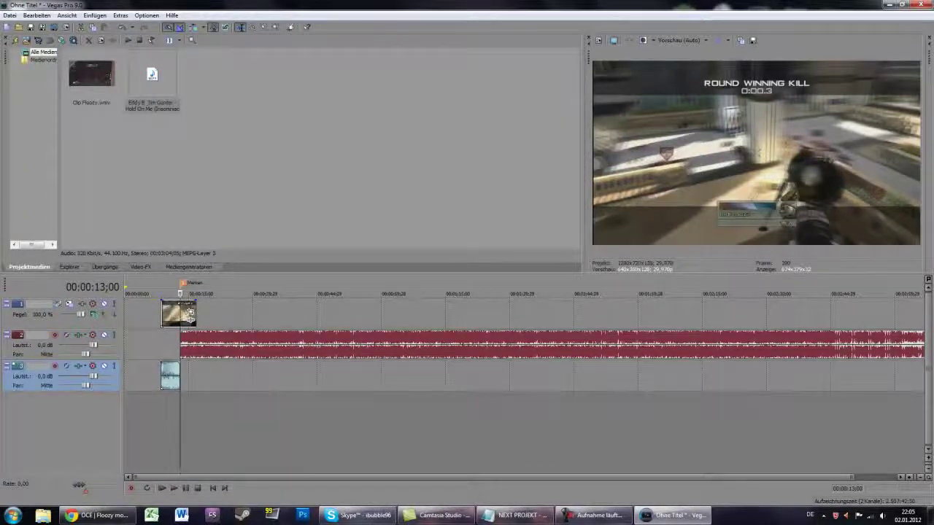
left_click(161, 402)
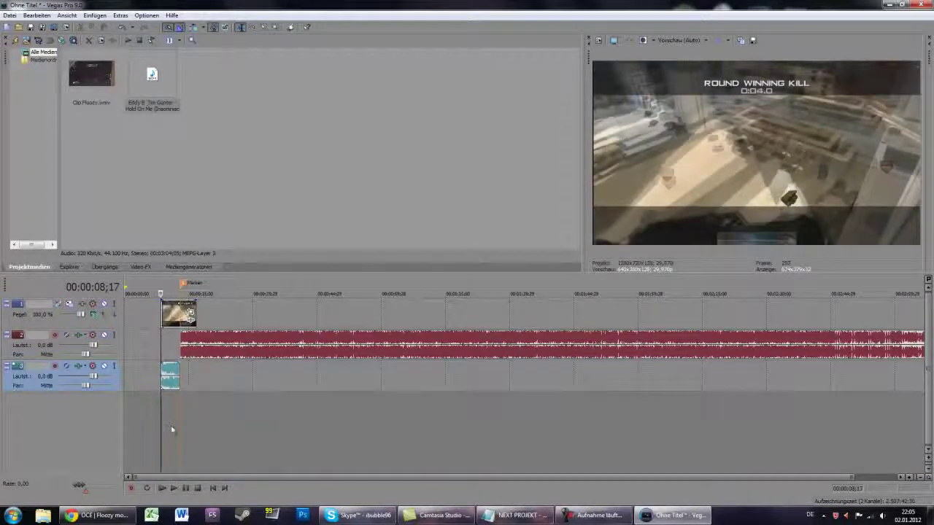
left_click(79, 366)
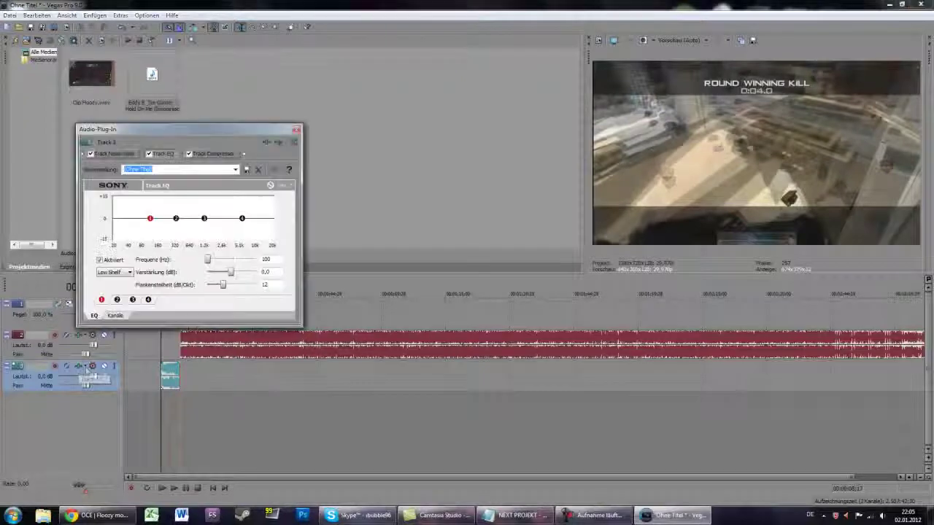
Apply the 'Unterdrückter Sound' EQ preset to the third track.
left_click(235, 170)
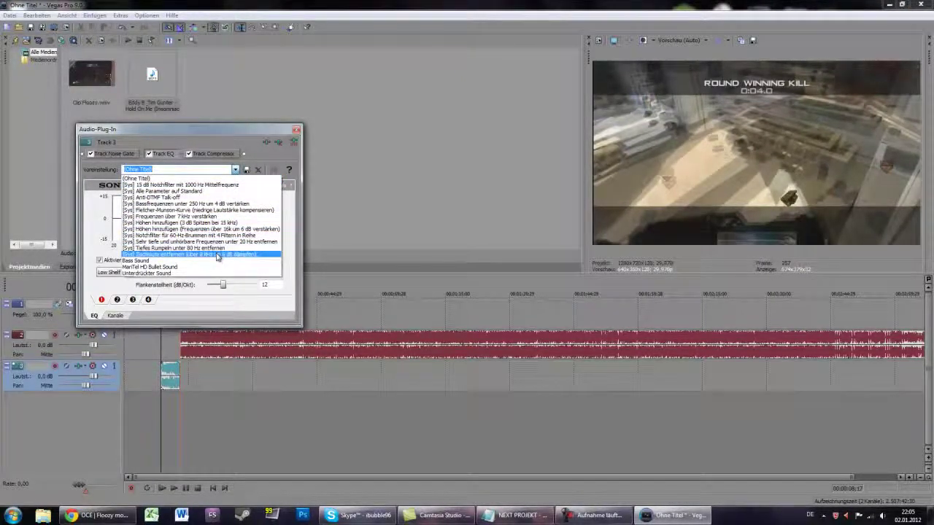
left_click(216, 273)
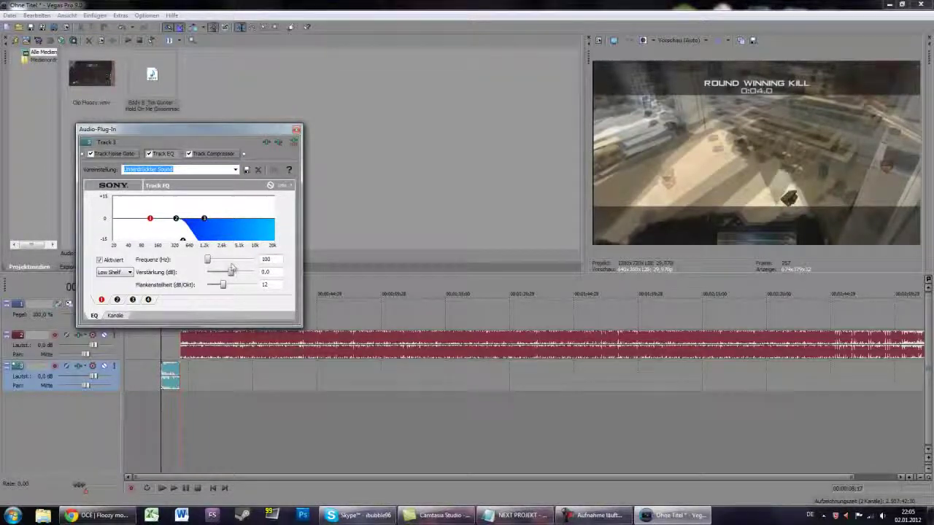
left_click(274, 259)
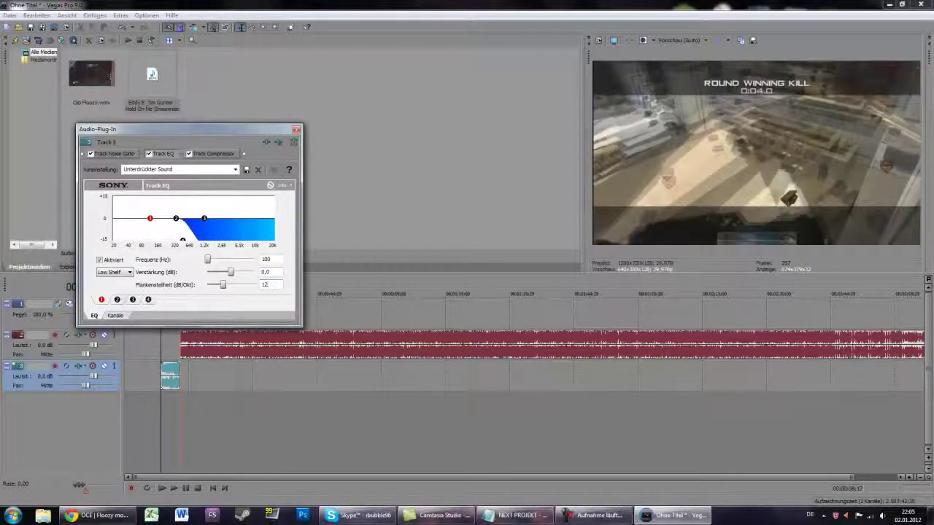
Review the settings of EQ bands 1–4, then close the audio effects window.
left_click(117, 300)
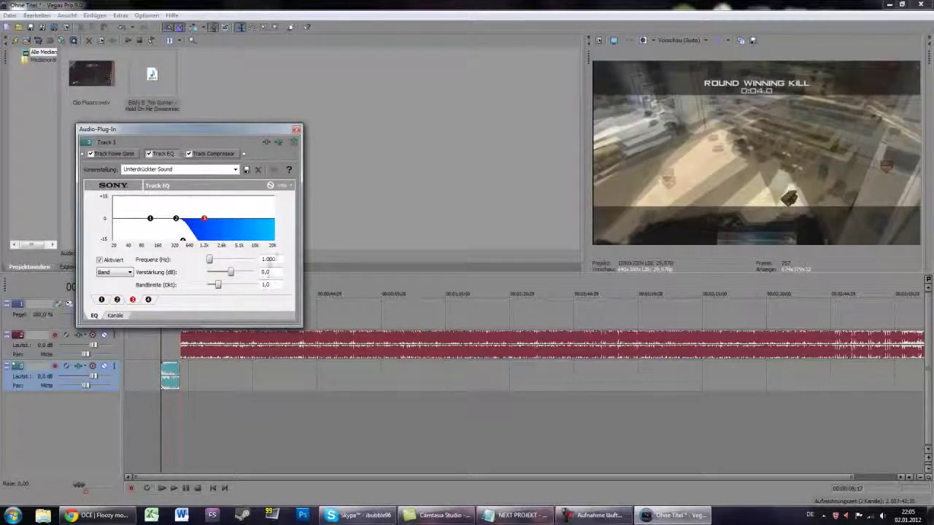
left_click(148, 300)
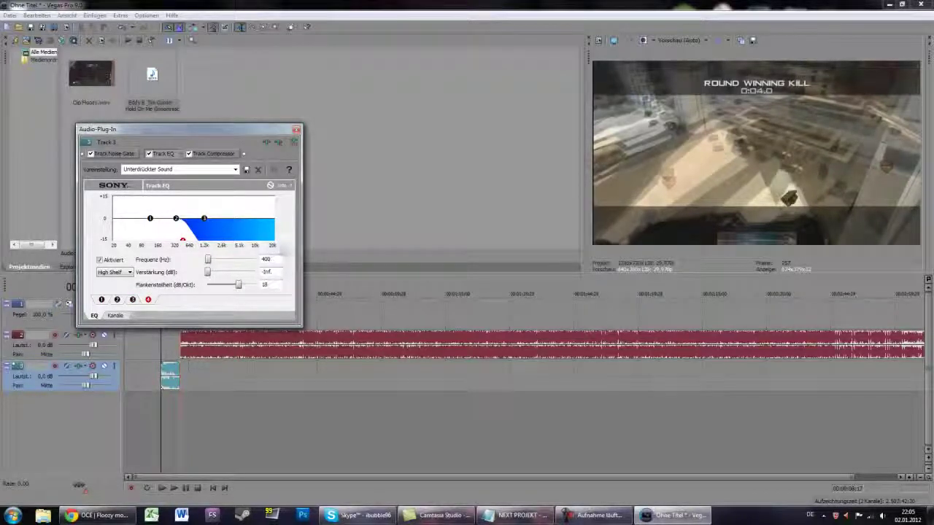
left_click(133, 300)
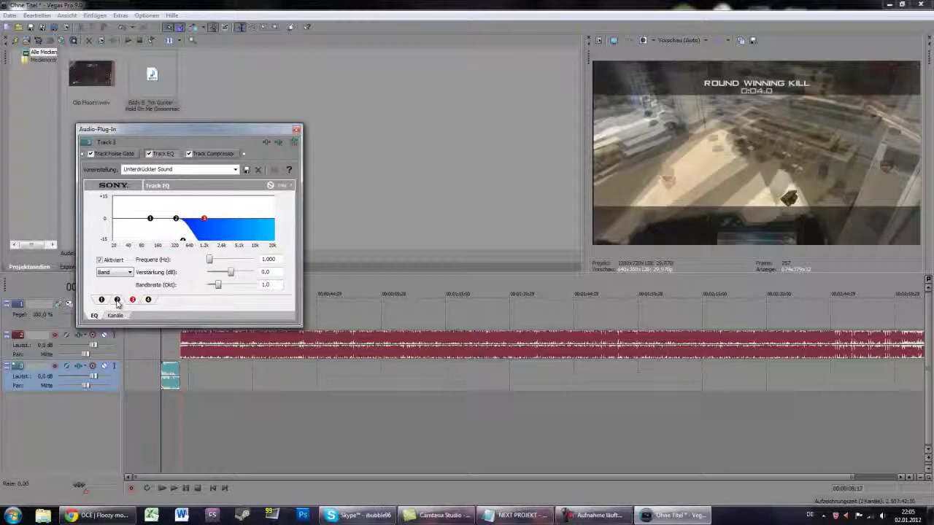
left_click(102, 300)
left_click(133, 300)
left_click(149, 301)
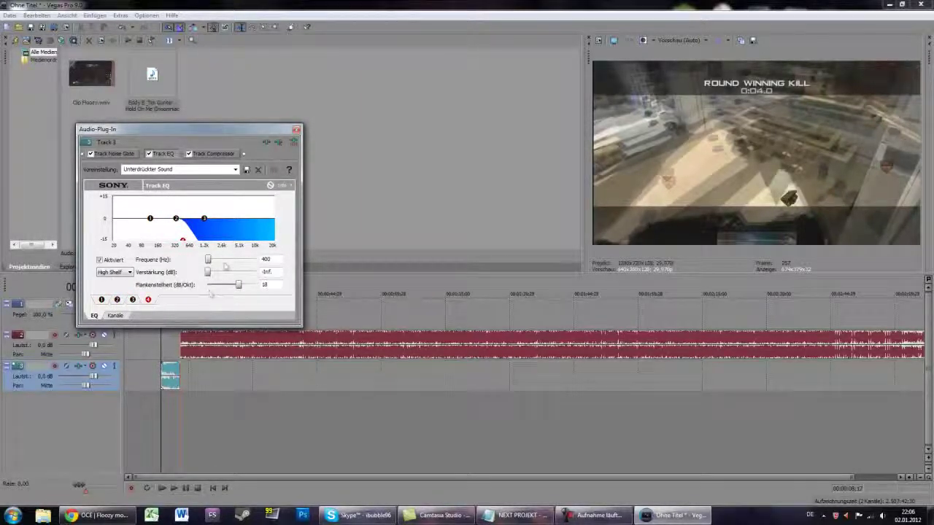
left_click(297, 129)
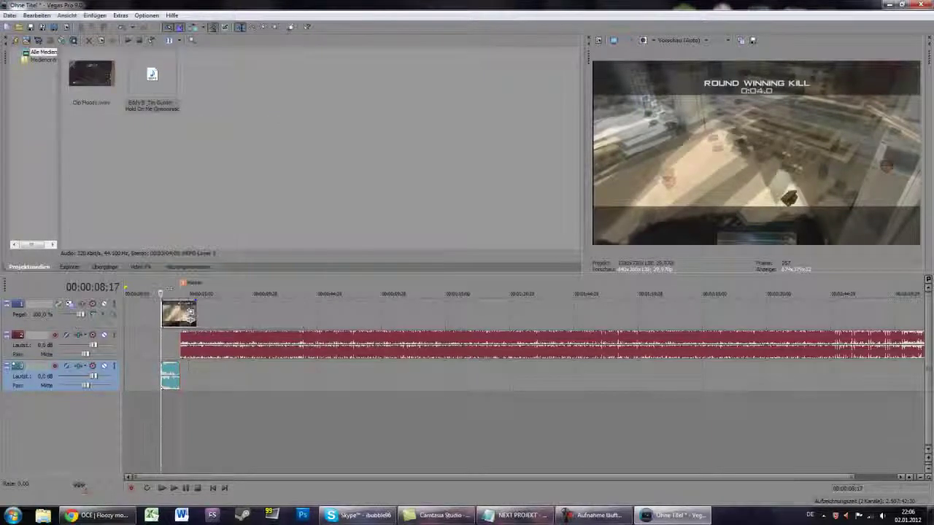
Play the project from the clip start, pause, and return the cursor to the 13;00 marker.
left_click(175, 488)
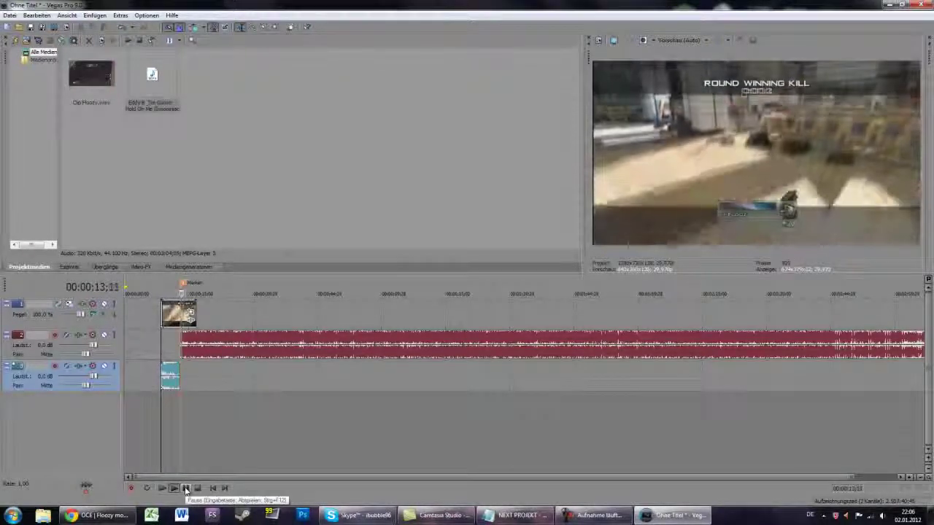
left_click(185, 488)
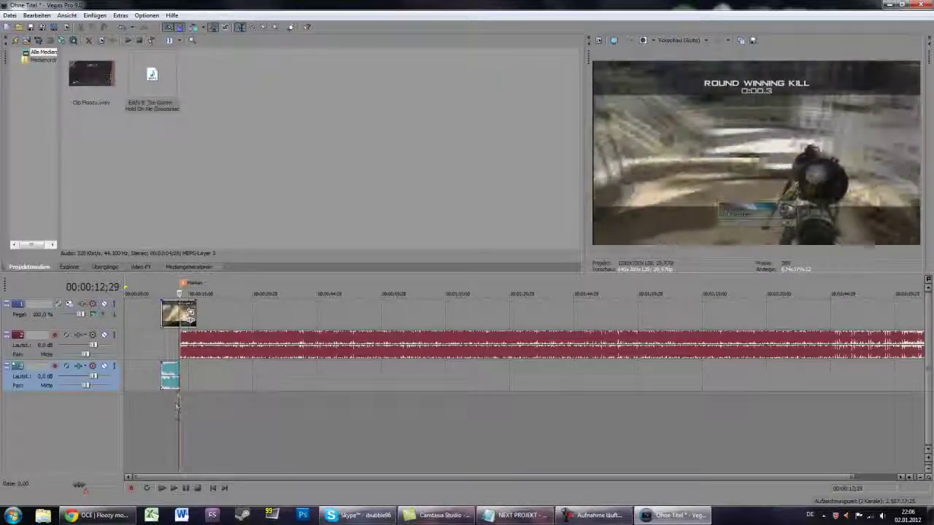
left_click(200, 349)
key("Left")
key("Left")
key("Left")
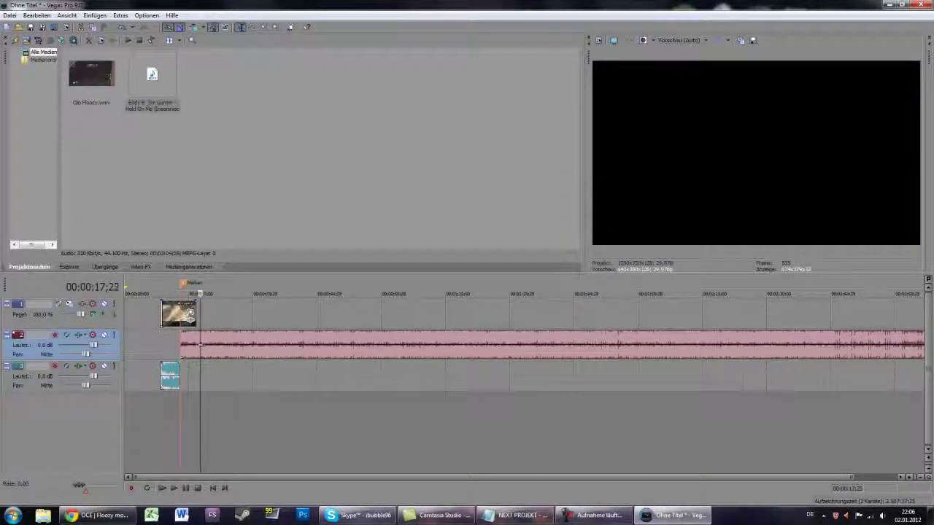
key("Left")
key("Left")
key("Left")
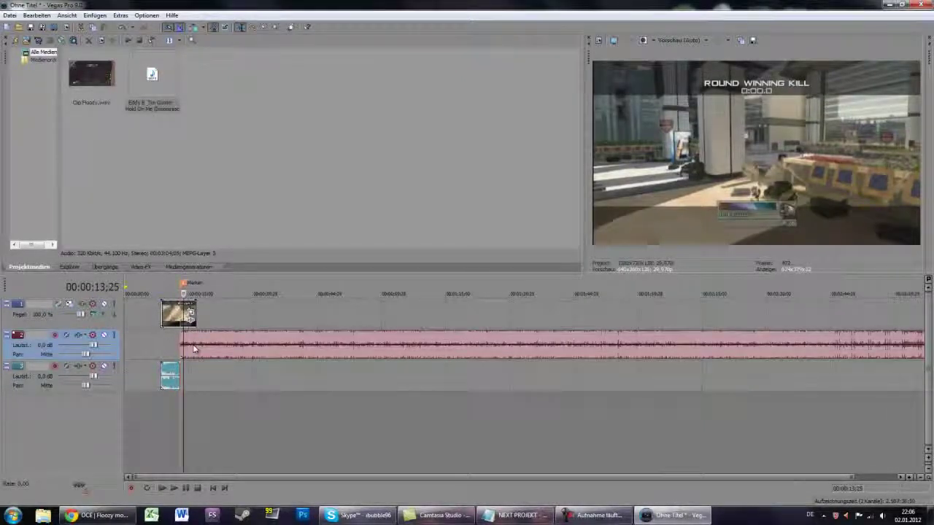
key("Left")
key("Left")
key("Left")
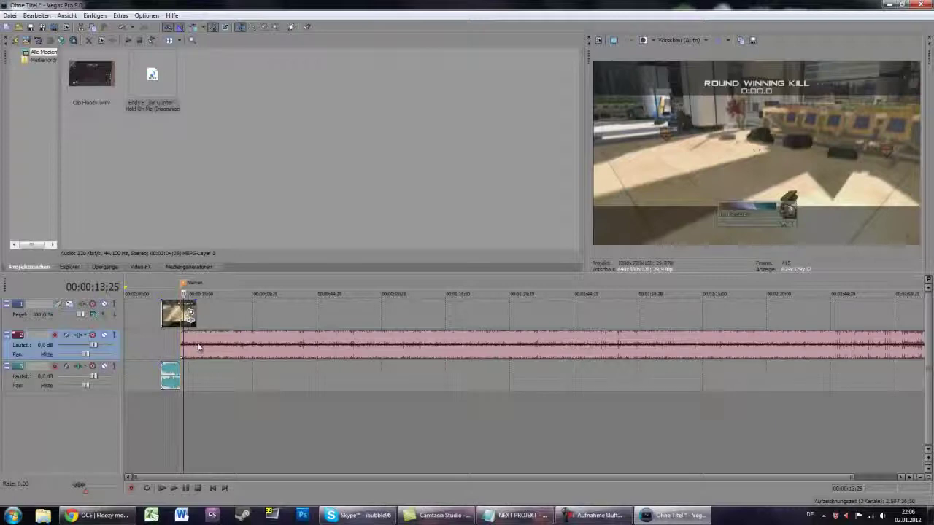
left_click(179, 407)
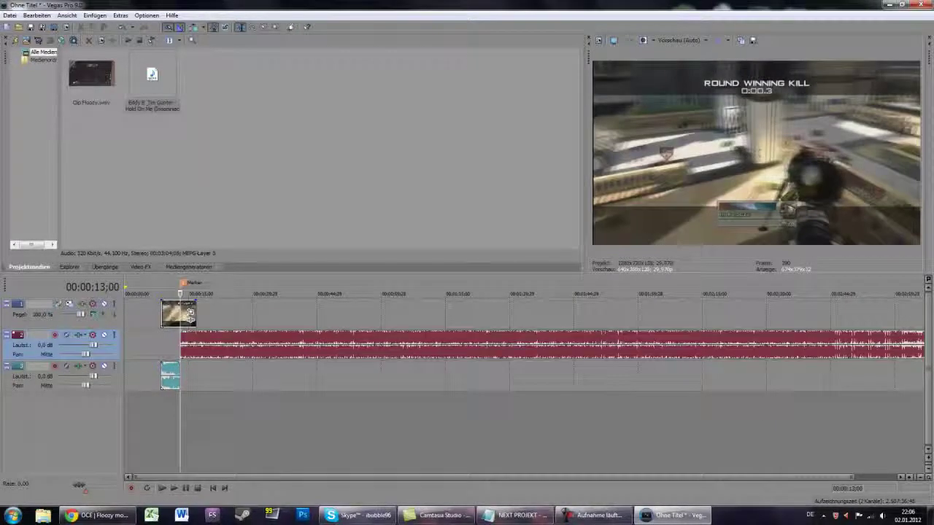